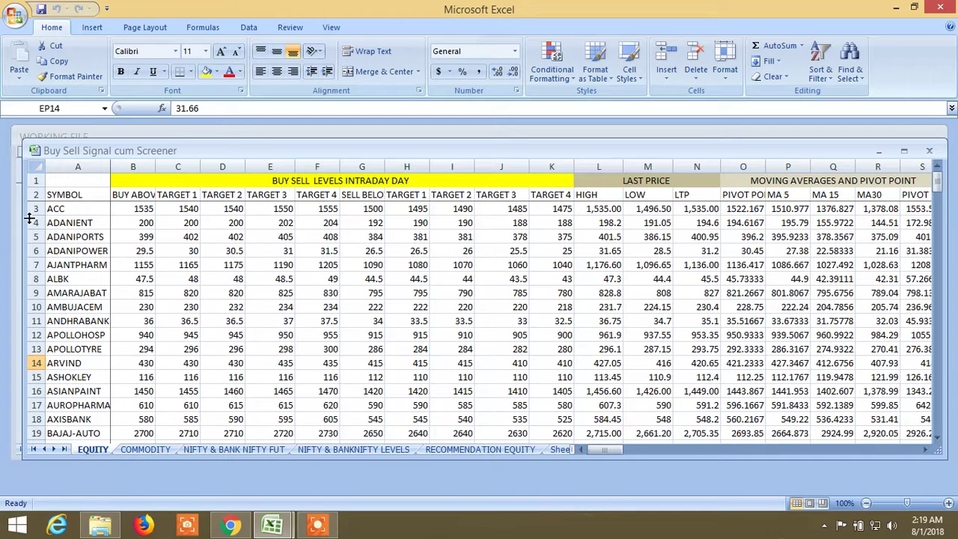
# Turn on filtering for the header row 2 of the EQUITY sheet
pyautogui.click(33, 195)
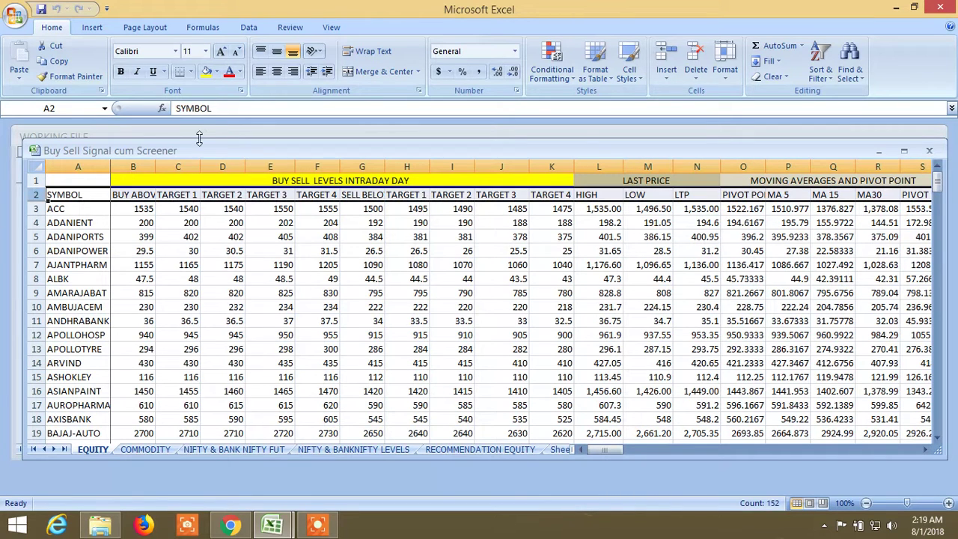
pyautogui.click(255, 28)
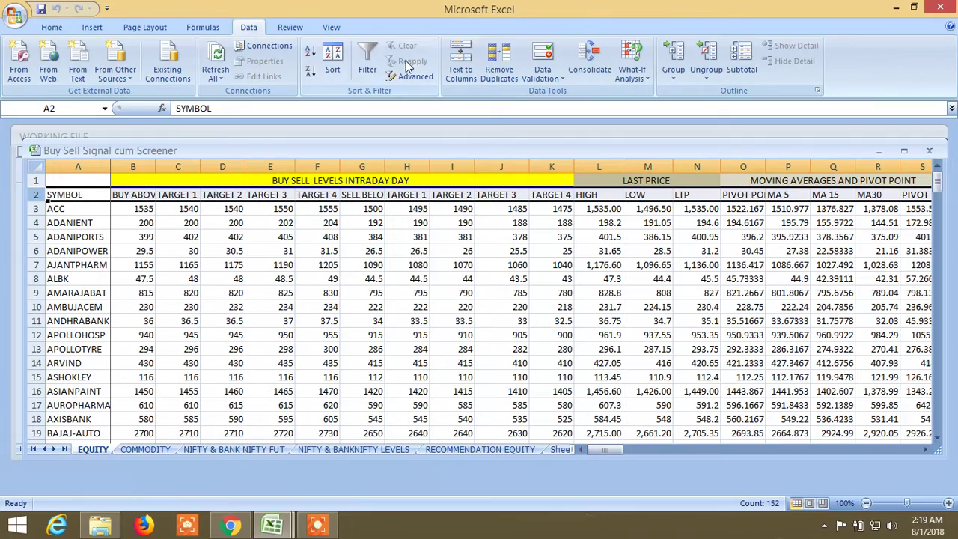
pyautogui.click(368, 60)
# Filter the VOLATILITY DAILY column to show values greater than or equal to 2
pyautogui.moveTo(605, 449); pyautogui.dragTo(890, 449)
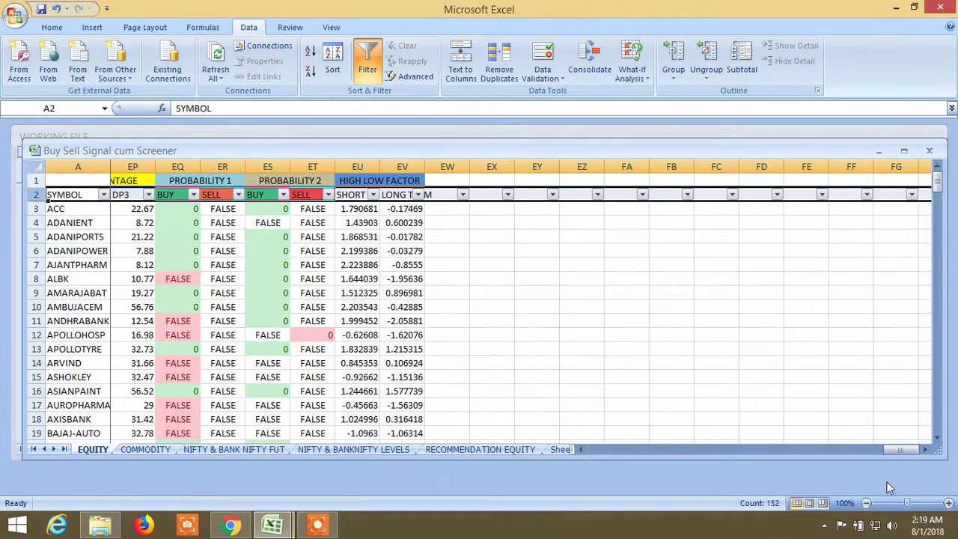
pyautogui.moveTo(904, 451); pyautogui.dragTo(861, 434)
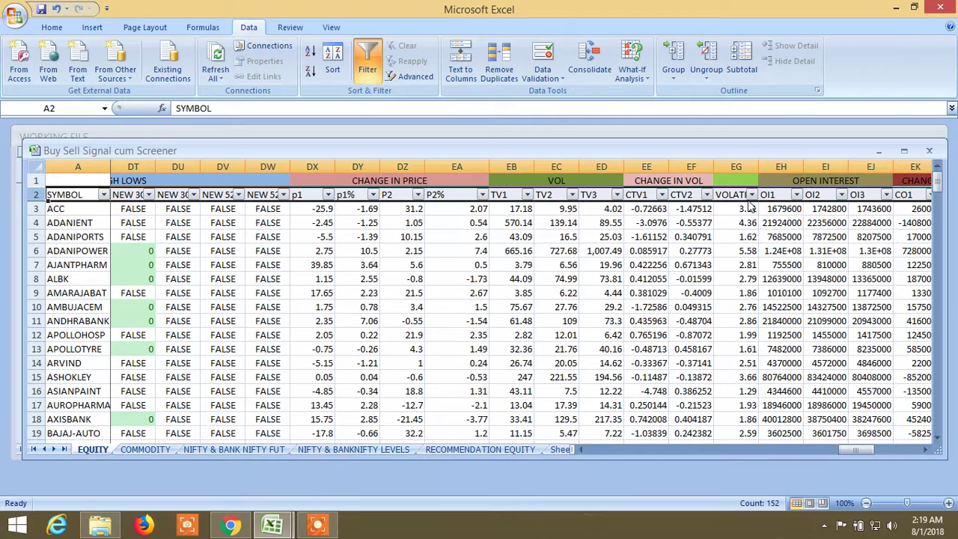
pyautogui.click(750, 195)
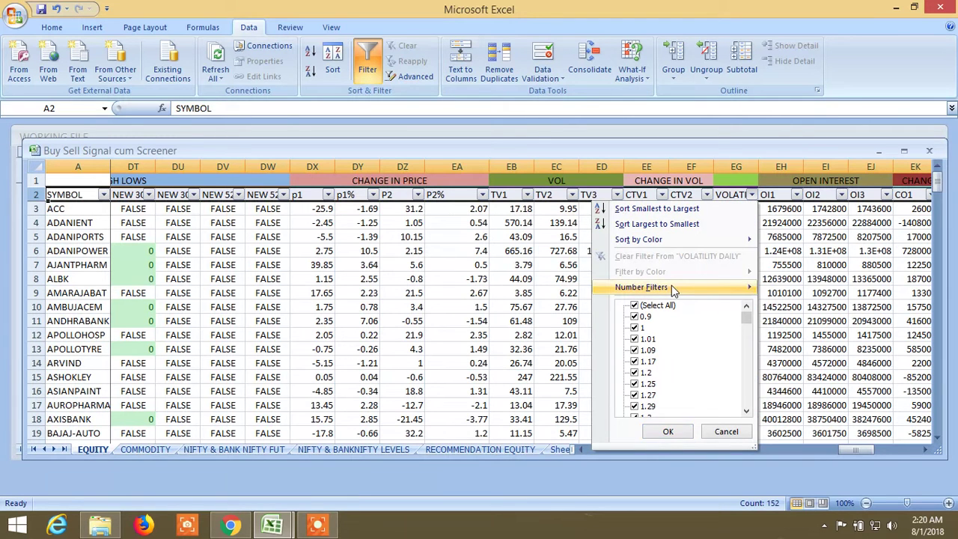
pyautogui.moveTo(671, 285)
pyautogui.click(796, 336)
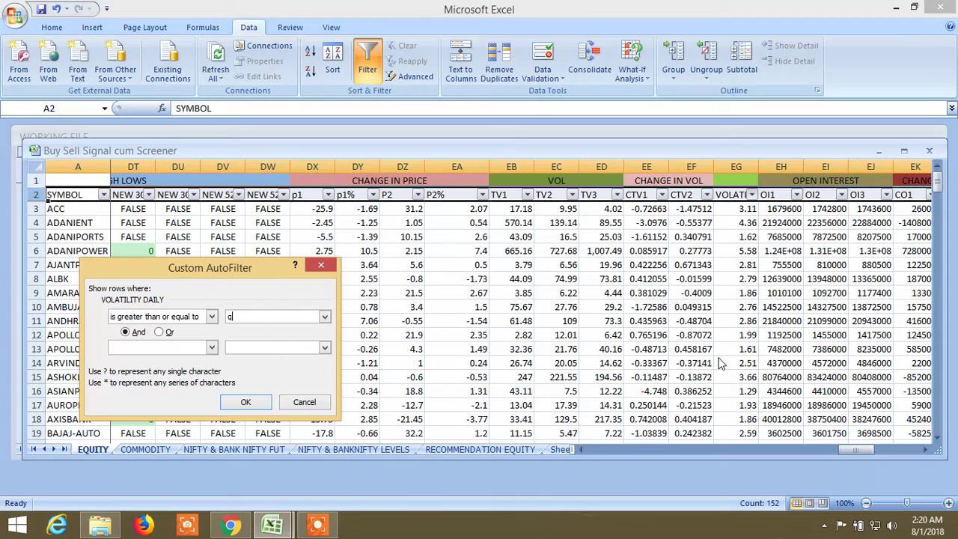
pyautogui.press('BackSpace')
pyautogui.write('2')
pyautogui.click(247, 404)
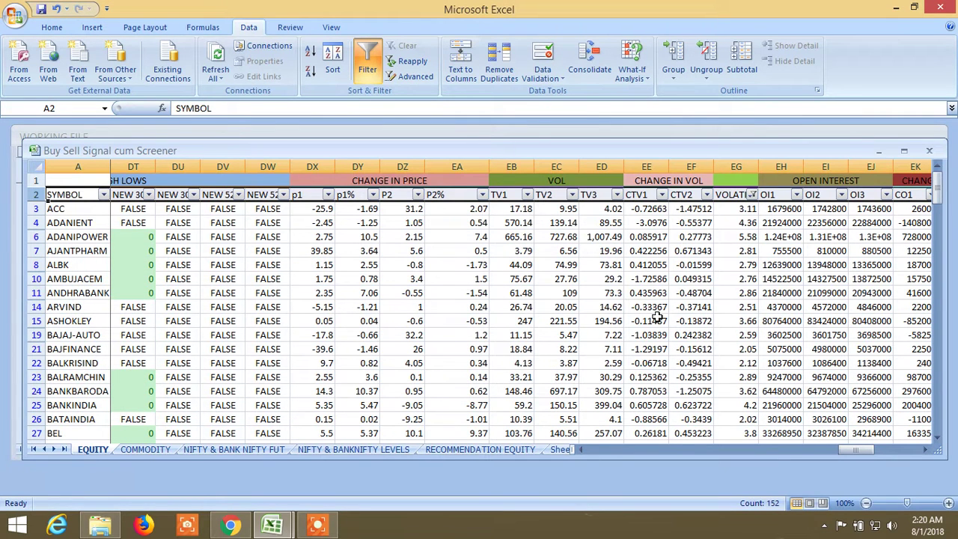
# Filter the DP3 column under DELIVERY PERCENTAGE to show values less than or equal to 20
pyautogui.moveTo(856, 454); pyautogui.dragTo(856, 454)
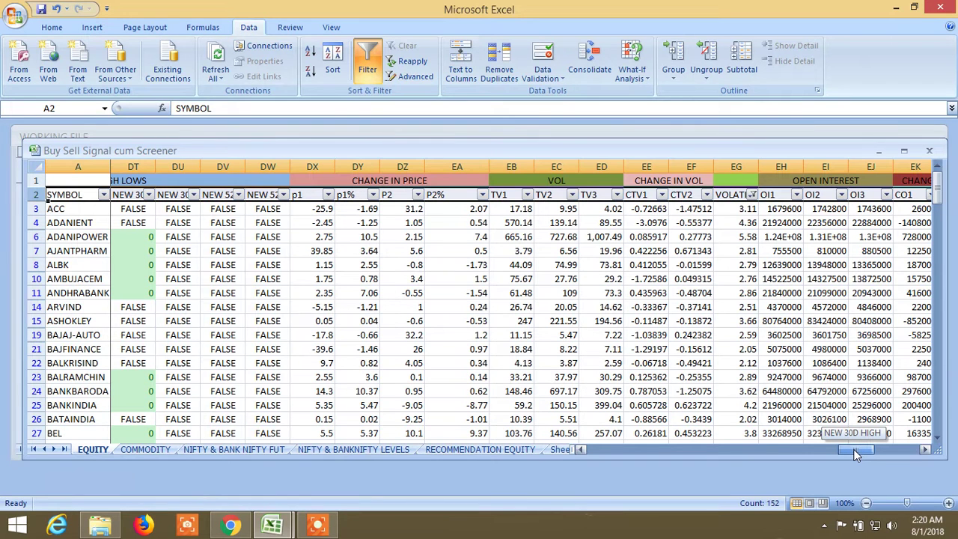
pyautogui.moveTo(856, 454); pyautogui.dragTo(864, 454)
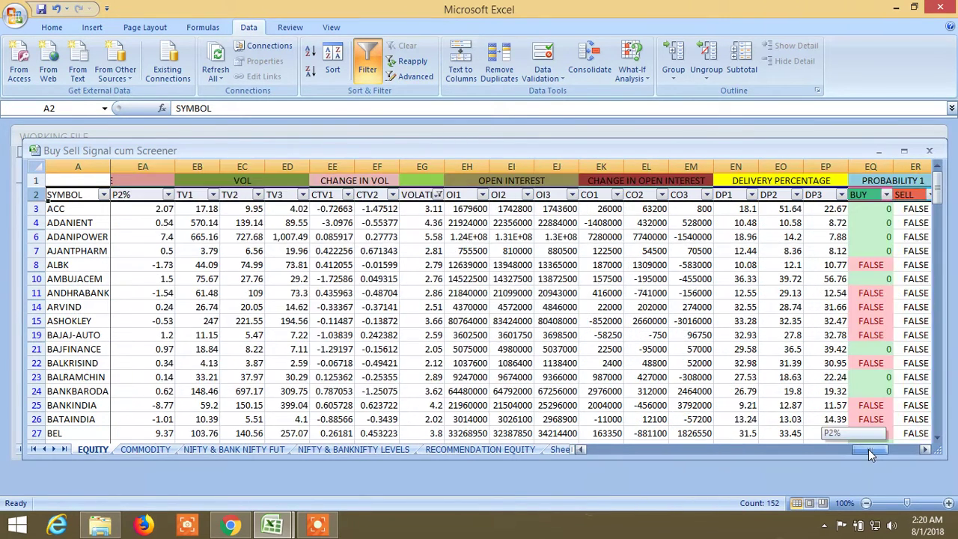
pyautogui.click(841, 195)
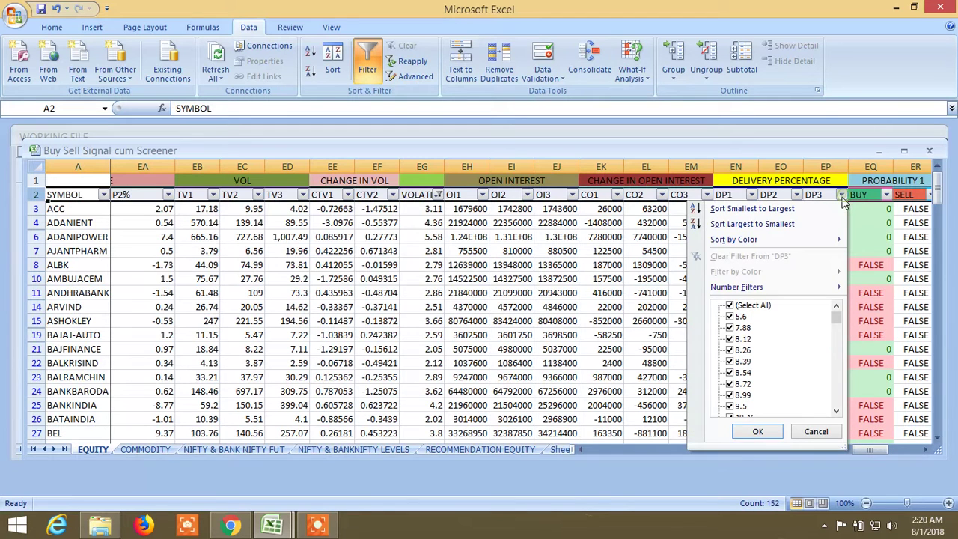
pyautogui.moveTo(763, 290)
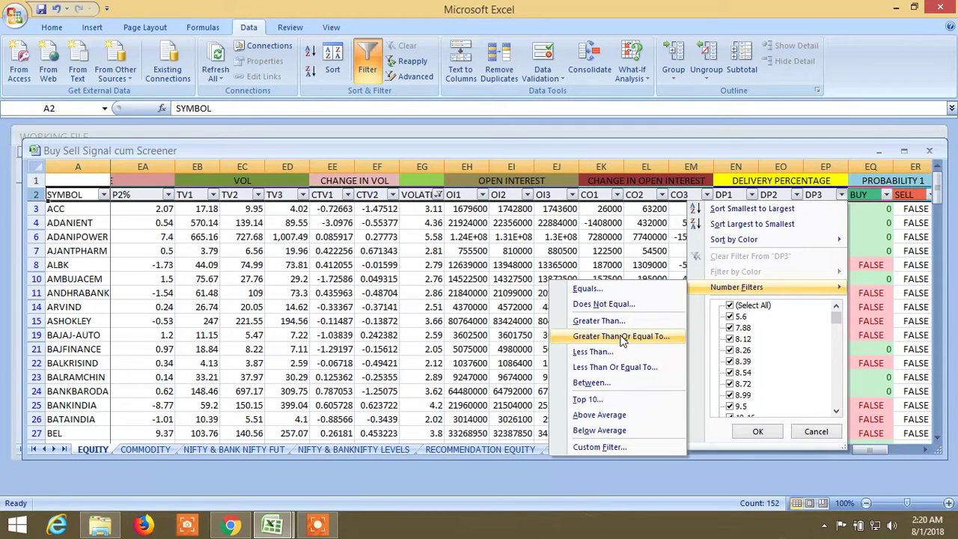
pyautogui.click(621, 366)
pyautogui.write('2')
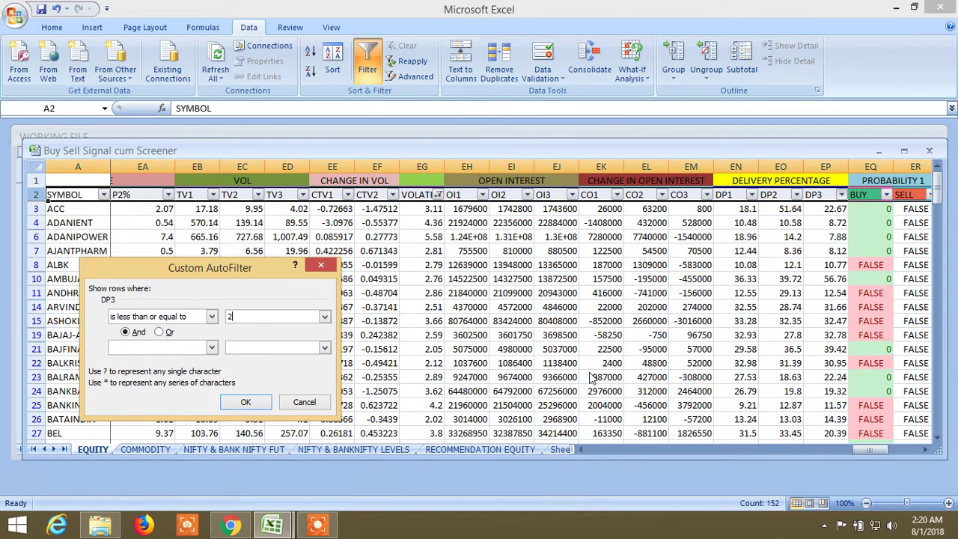
pyautogui.write('0')
pyautogui.click(246, 403)
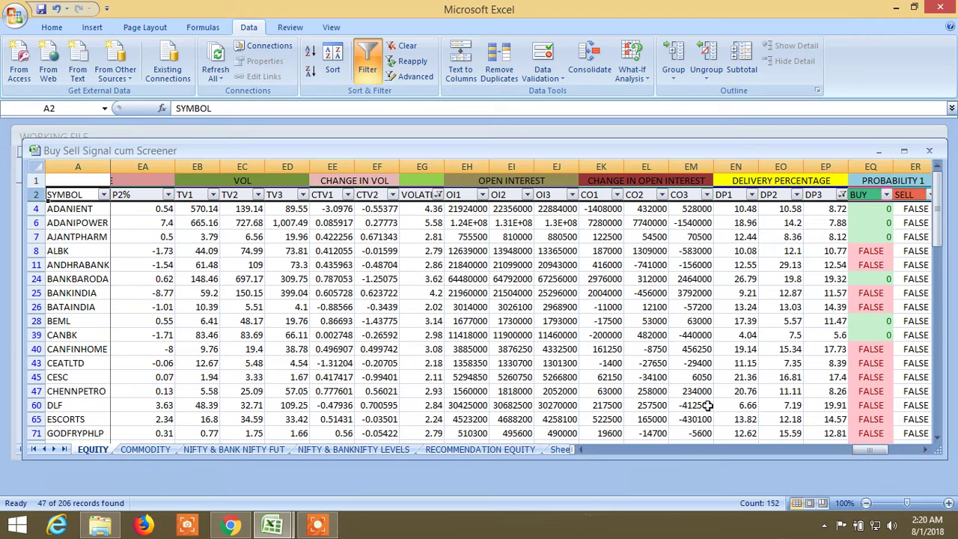
# Filter the BUY columns under PROBABILITY 1 and PROBABILITY 2 to exclude FALSE and keep only 0
pyautogui.moveTo(866, 449)
pyautogui.mouseDown()
pyautogui.moveTo(859, 456)
pyautogui.moveTo(877, 455)
pyautogui.mouseUp()
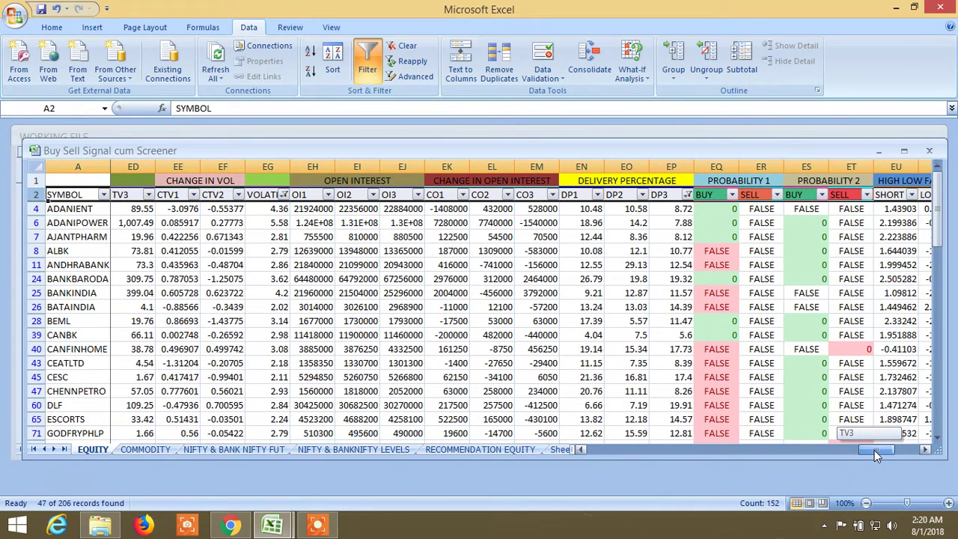
pyautogui.moveTo(873, 450); pyautogui.dragTo(878, 454)
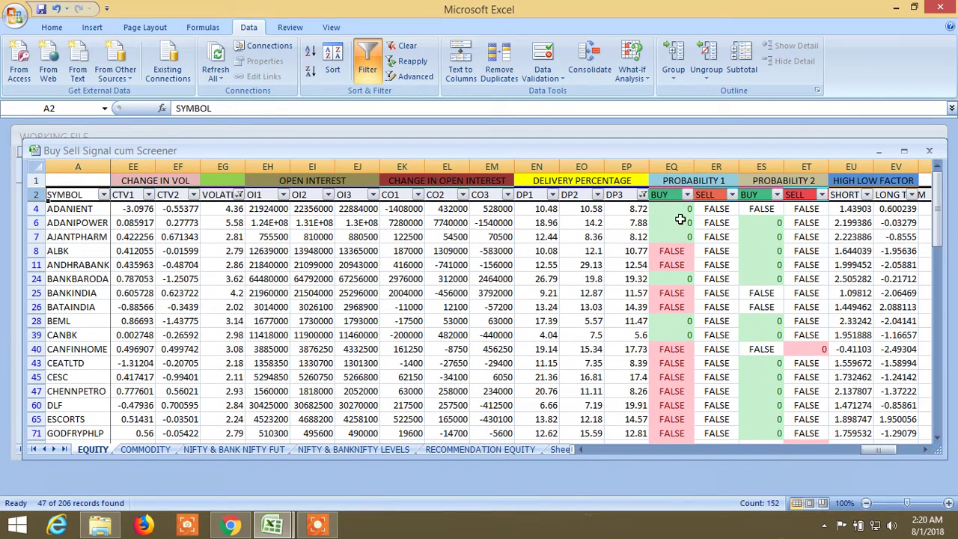
pyautogui.click(686, 196)
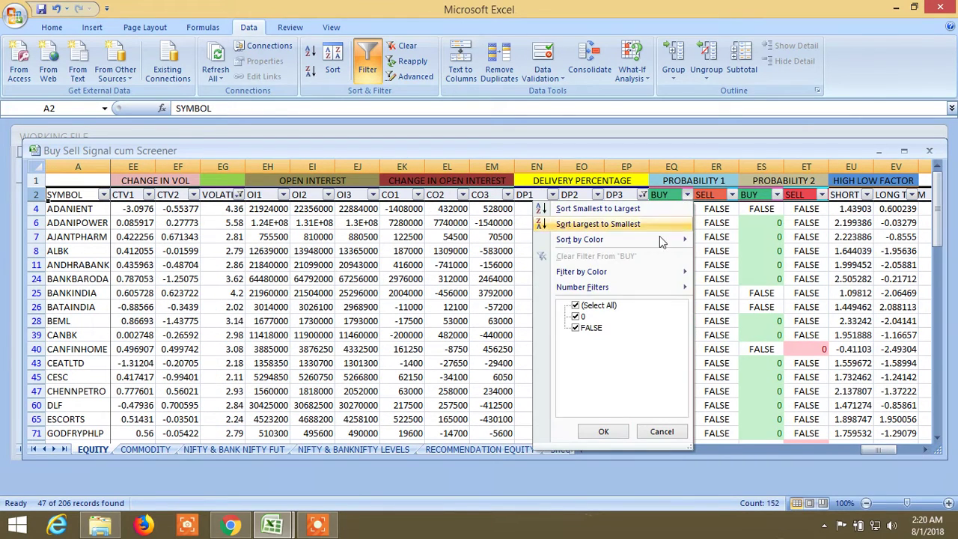
pyautogui.click(575, 329)
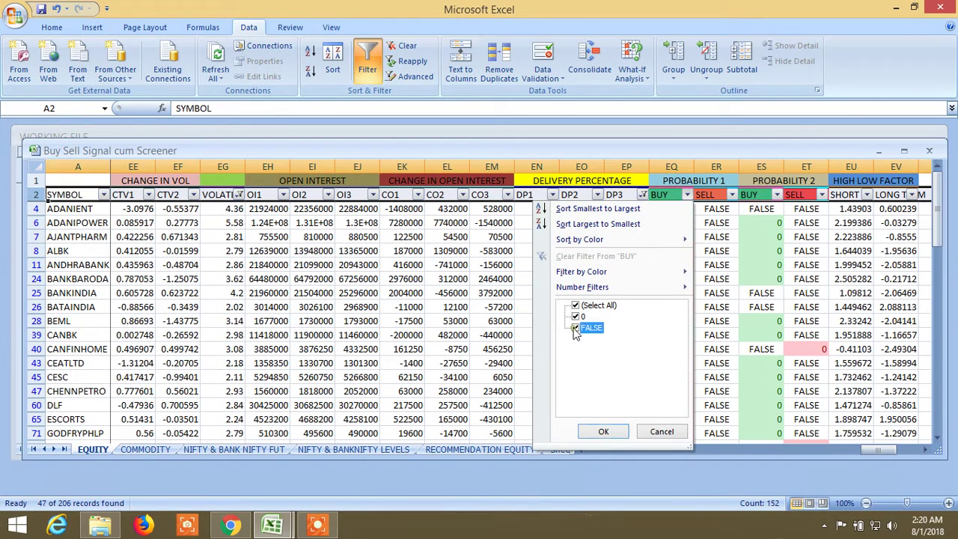
pyautogui.click(603, 431)
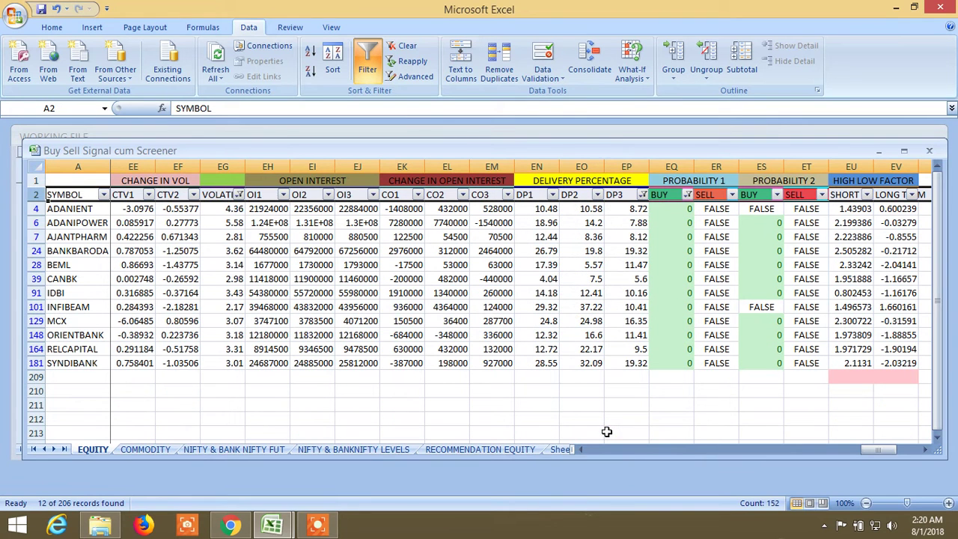
pyautogui.click(776, 195)
pyautogui.click(664, 328)
pyautogui.click(691, 432)
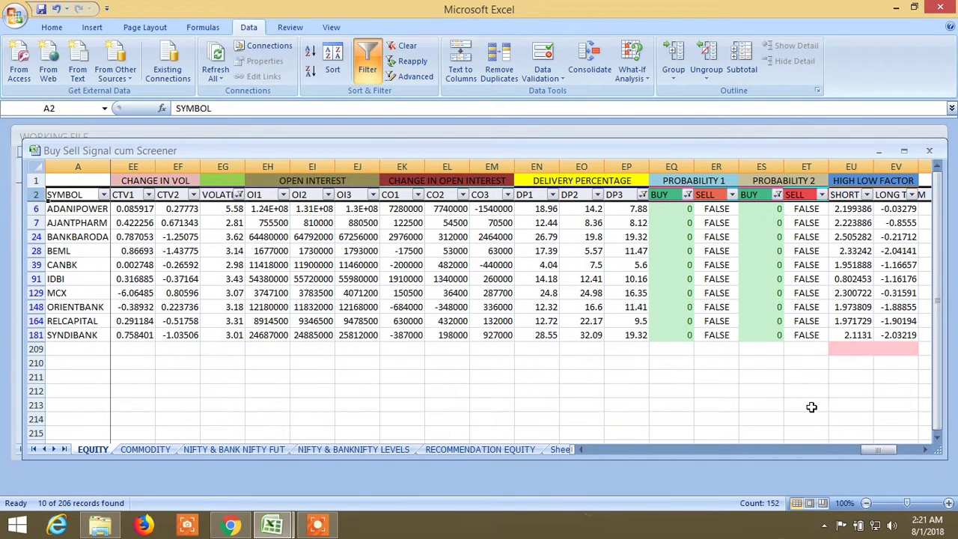
# Filter the SHORT TERM column under HIGH LOW FACTOR to show values greater than 2
pyautogui.click(866, 194)
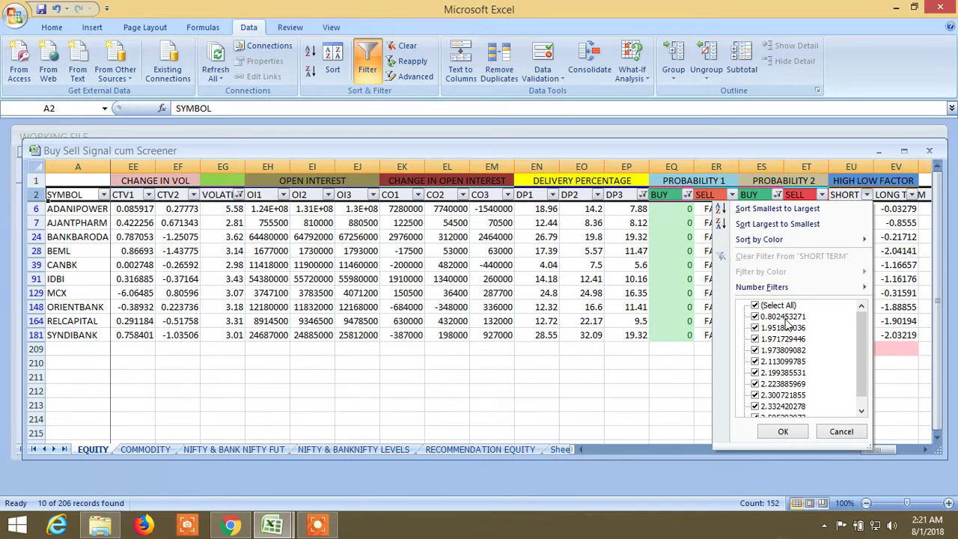
pyautogui.click(759, 288)
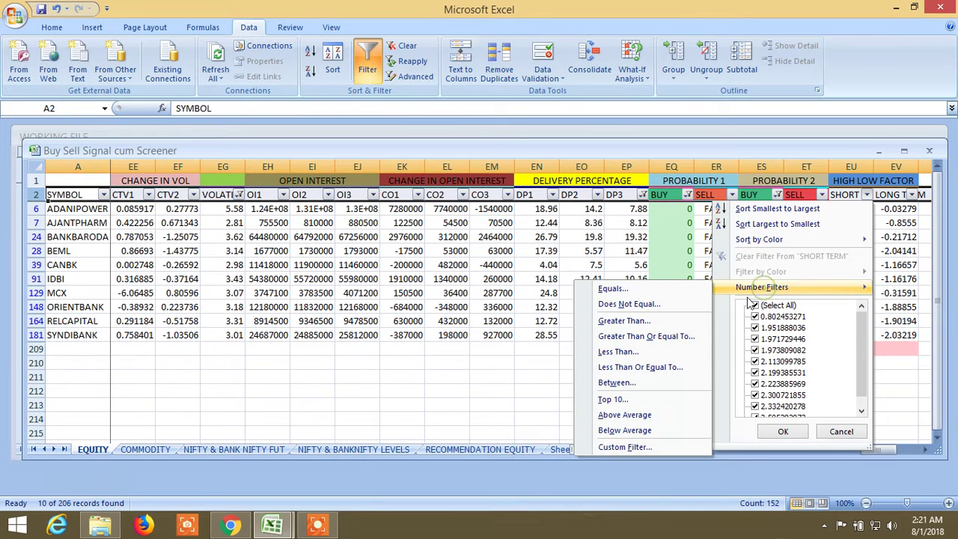
pyautogui.click(634, 324)
pyautogui.write('2')
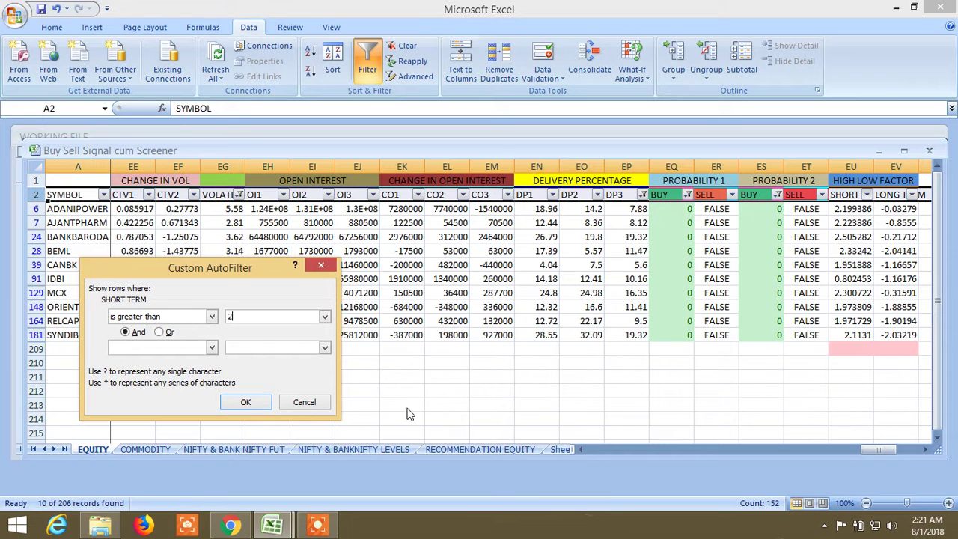
pyautogui.click(246, 402)
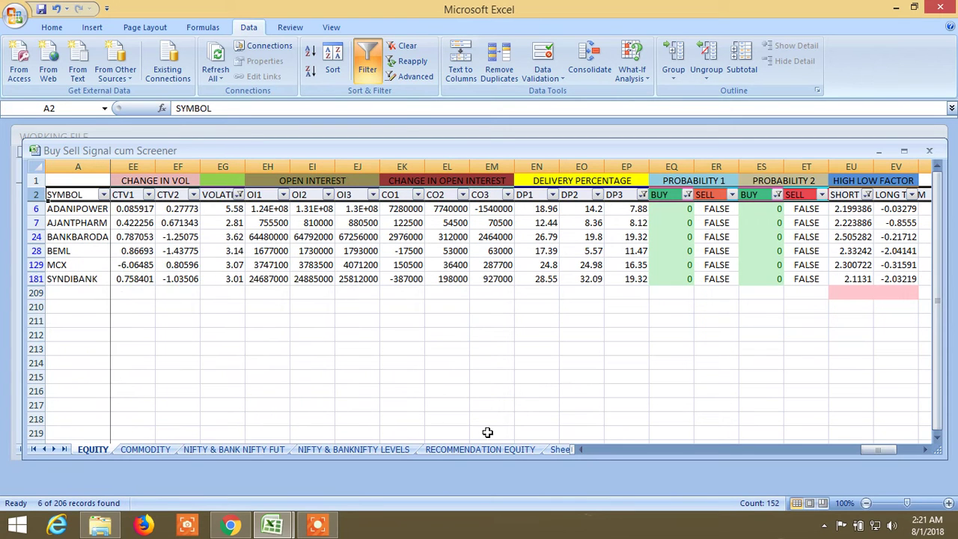
# Filter the LTP column under LAST PRICE to show values greater than 100
pyautogui.moveTo(878, 447); pyautogui.dragTo(588, 478)
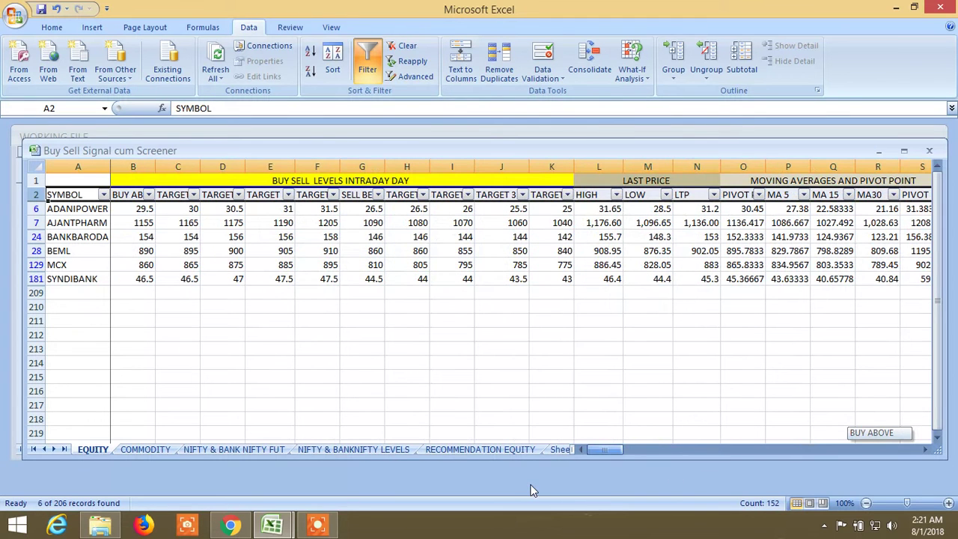
pyautogui.moveTo(531, 490); pyautogui.dragTo(534, 483)
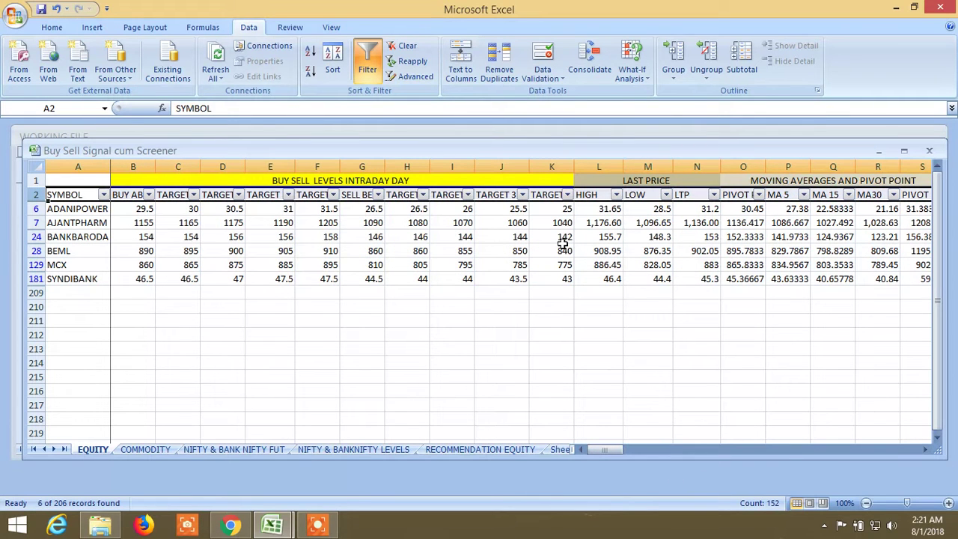
pyautogui.click(713, 195)
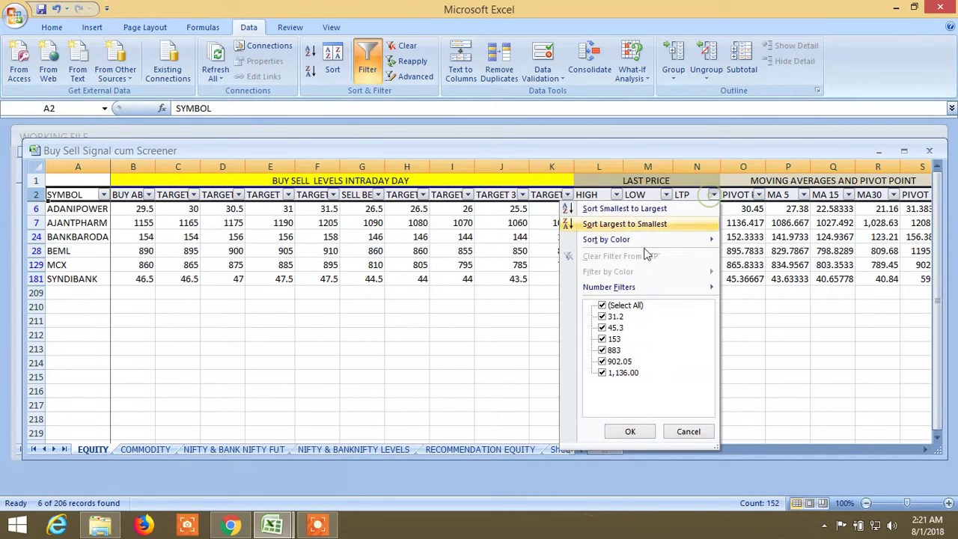
pyautogui.moveTo(615, 291)
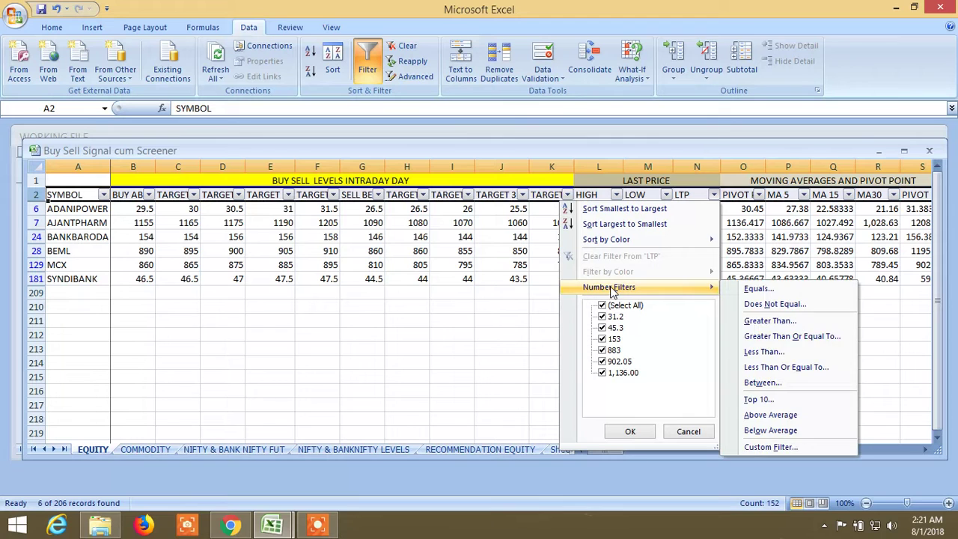
pyautogui.click(755, 326)
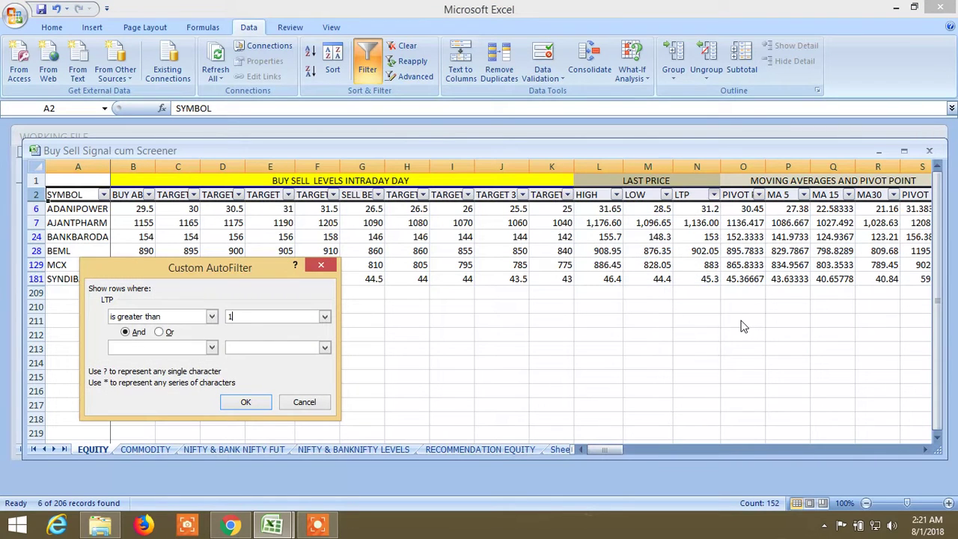
pyautogui.write('100')
pyautogui.click(247, 402)
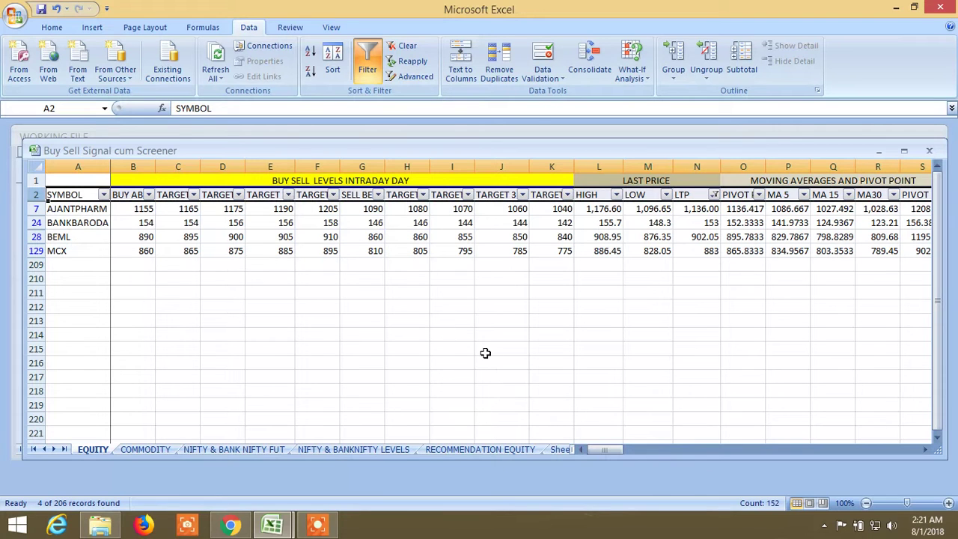
# Review the filtered stocks' swing and long-term level positions, near and new highs and lows, price, volume, open interest, delivery and probability columns
pyautogui.moveTo(610, 451); pyautogui.dragTo(677, 456)
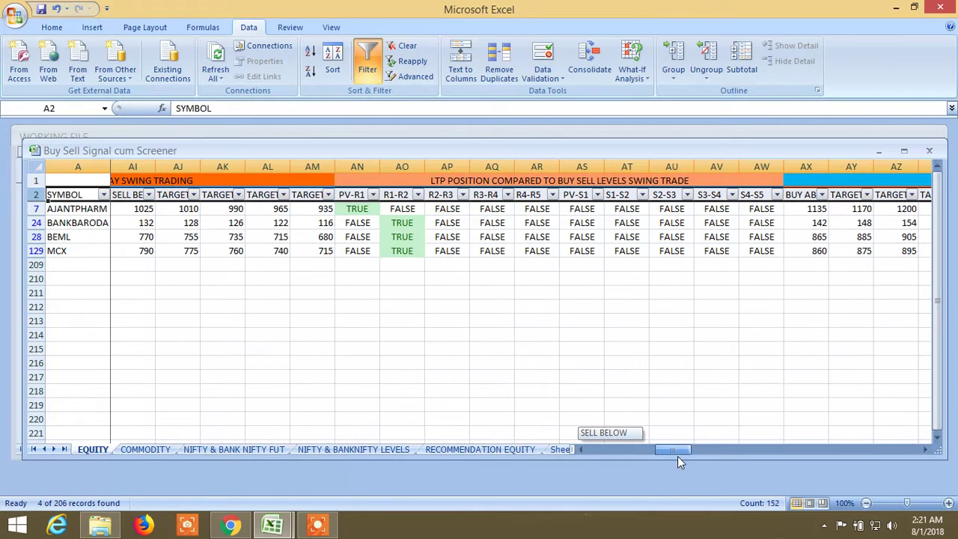
pyautogui.moveTo(677, 456); pyautogui.dragTo(815, 449)
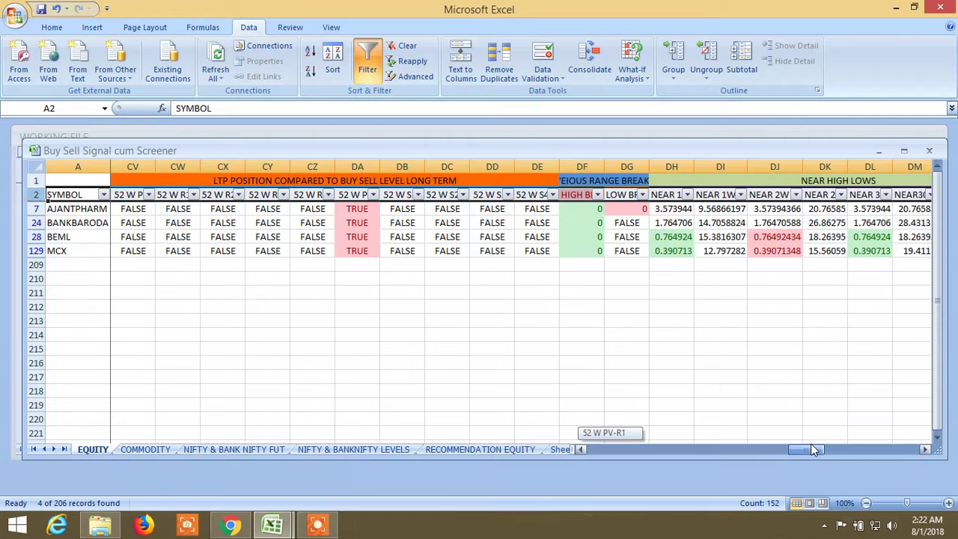
pyautogui.moveTo(814, 449); pyautogui.dragTo(830, 449)
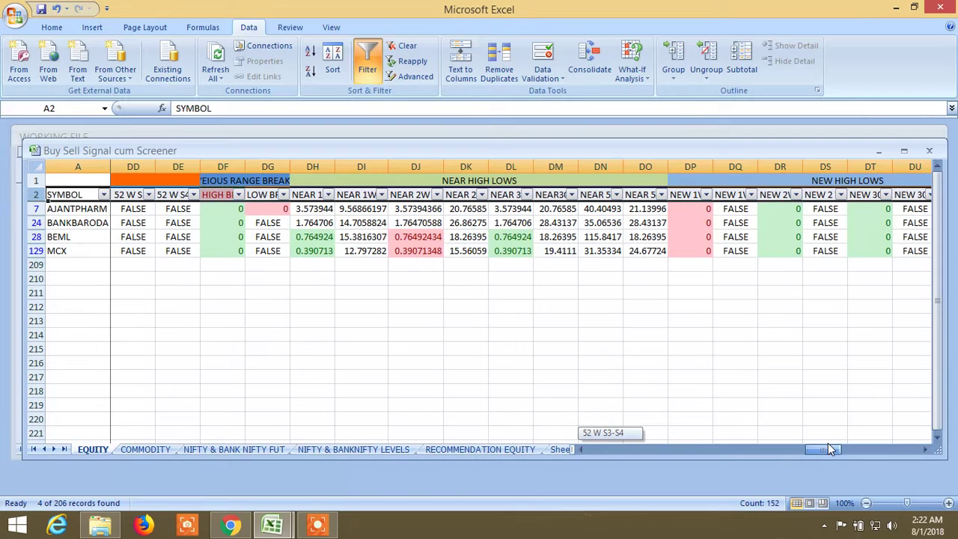
pyautogui.moveTo(827, 449); pyautogui.dragTo(850, 447)
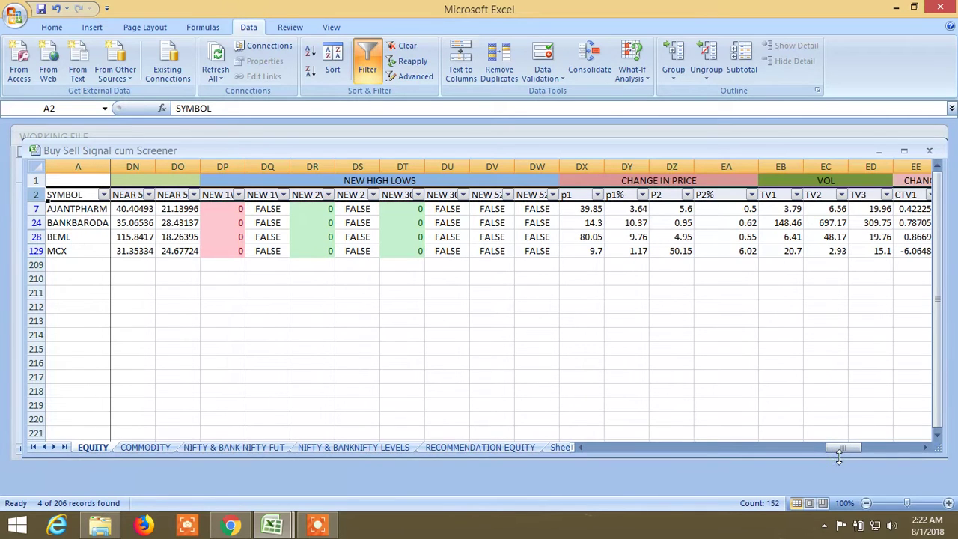
pyautogui.moveTo(835, 447); pyautogui.dragTo(843, 448)
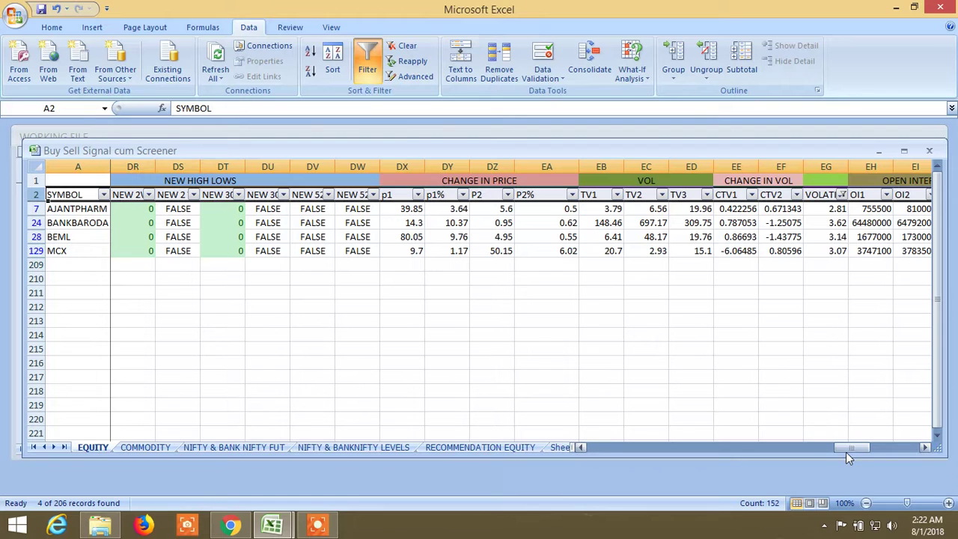
pyautogui.moveTo(846, 453); pyautogui.dragTo(853, 454)
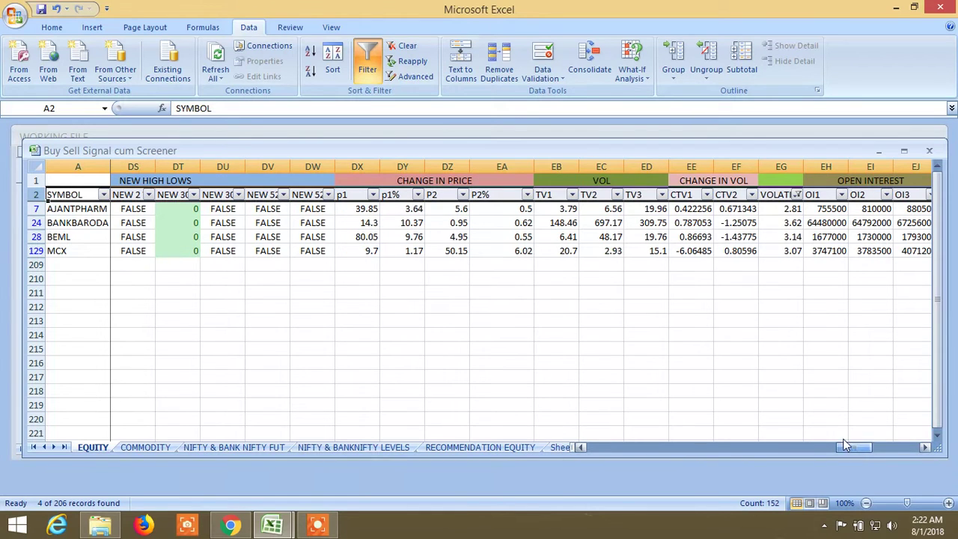
pyautogui.click(733, 212)
pyautogui.click(738, 253)
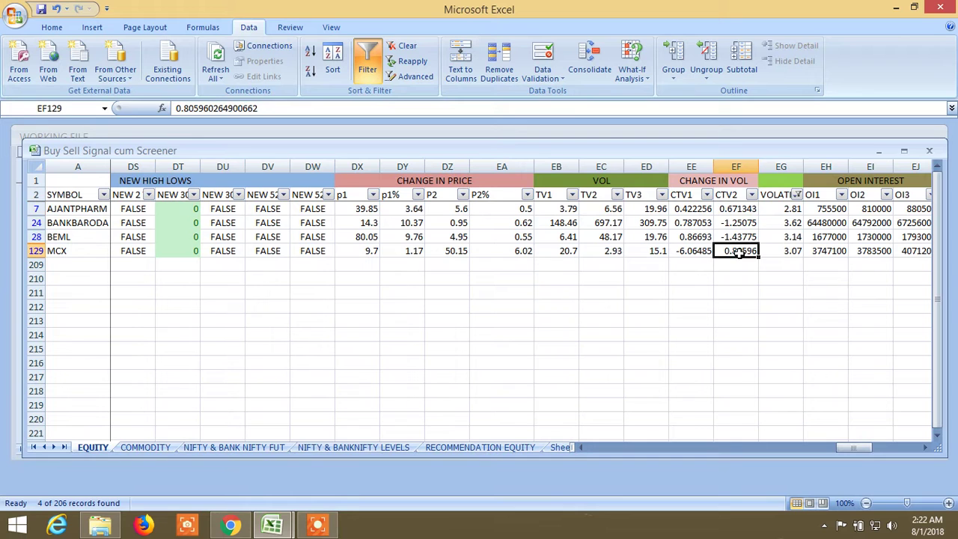
pyautogui.moveTo(850, 449); pyautogui.dragTo(862, 449)
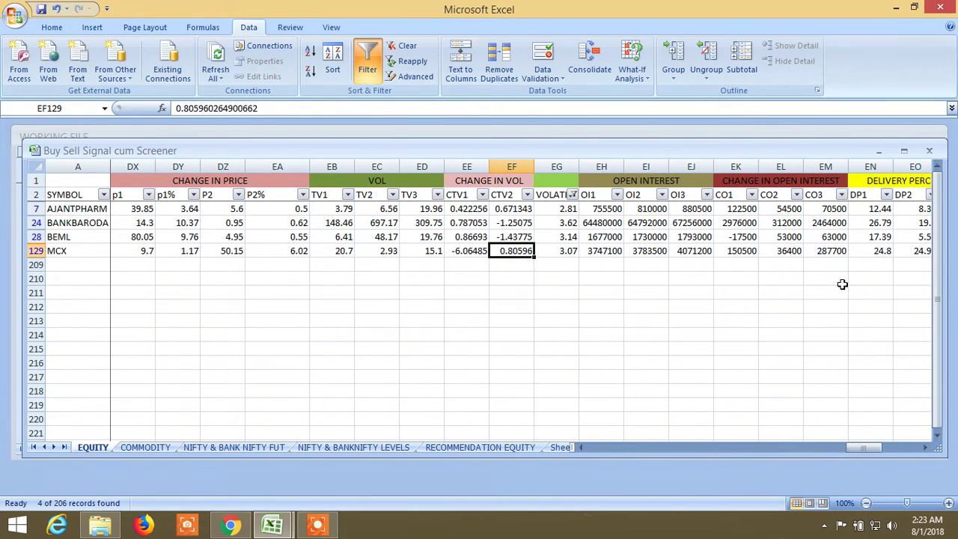
pyautogui.moveTo(856, 452); pyautogui.dragTo(876, 446)
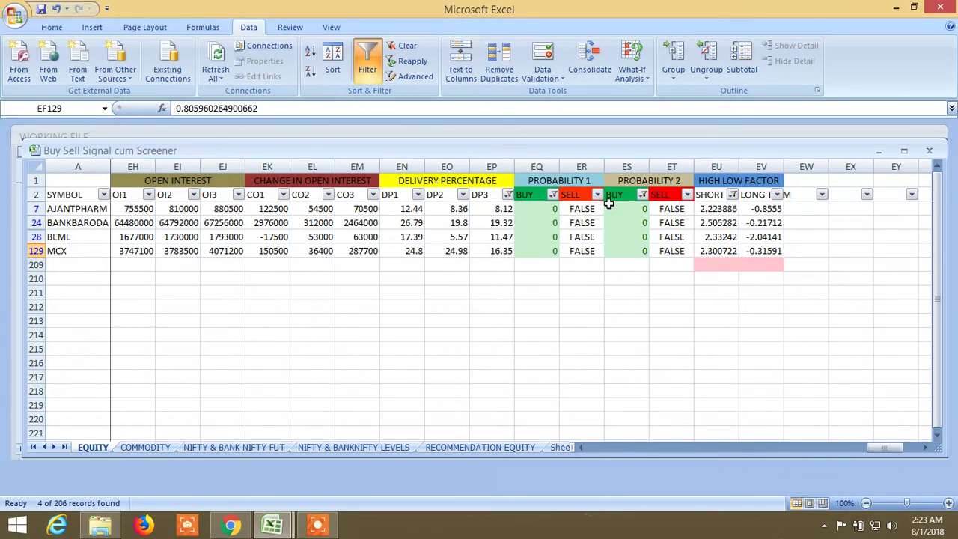
# Examine the intraday buy-above levels and first two targets of BANKBARODA, BEML and MCX under BUY SELL LEVELS INTRADAY DAY
pyautogui.moveTo(888, 447); pyautogui.dragTo(604, 446)
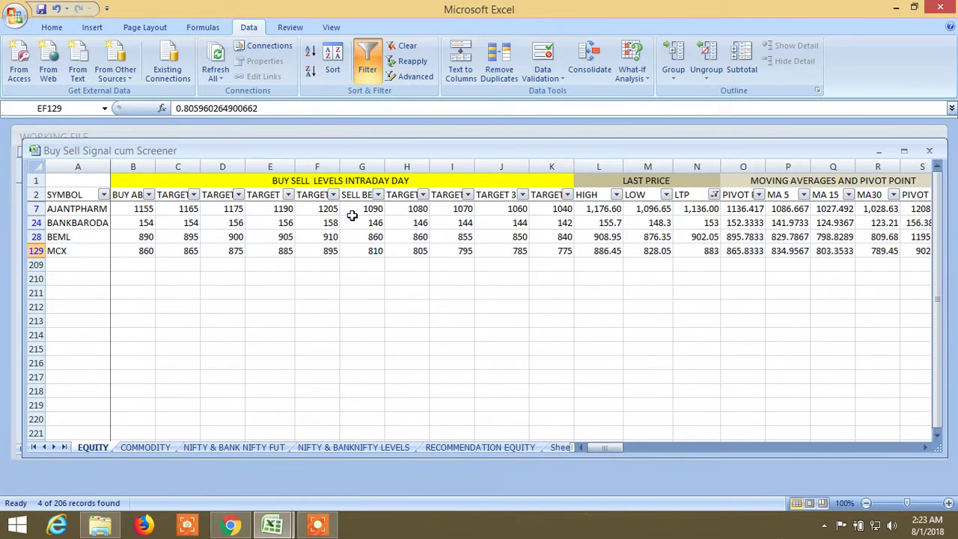
pyautogui.click(147, 224)
pyautogui.click(187, 224)
pyautogui.click(220, 224)
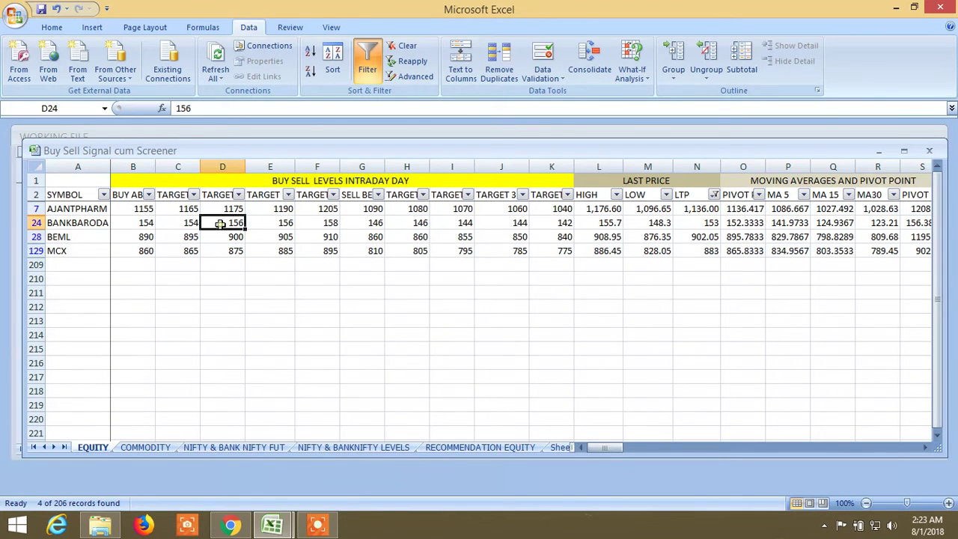
pyautogui.click(147, 250)
pyautogui.click(146, 236)
pyautogui.click(184, 238)
pyautogui.click(228, 239)
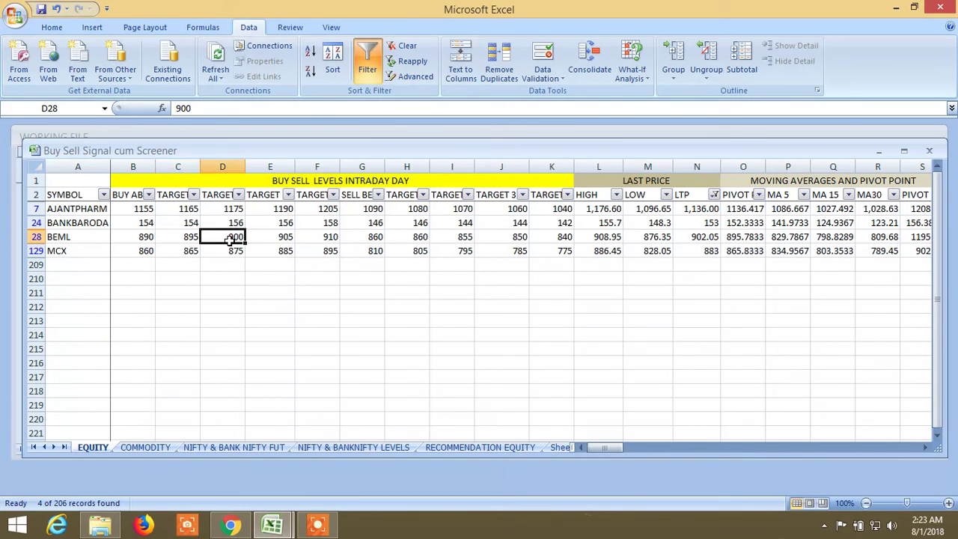
pyautogui.click(148, 252)
pyautogui.click(193, 252)
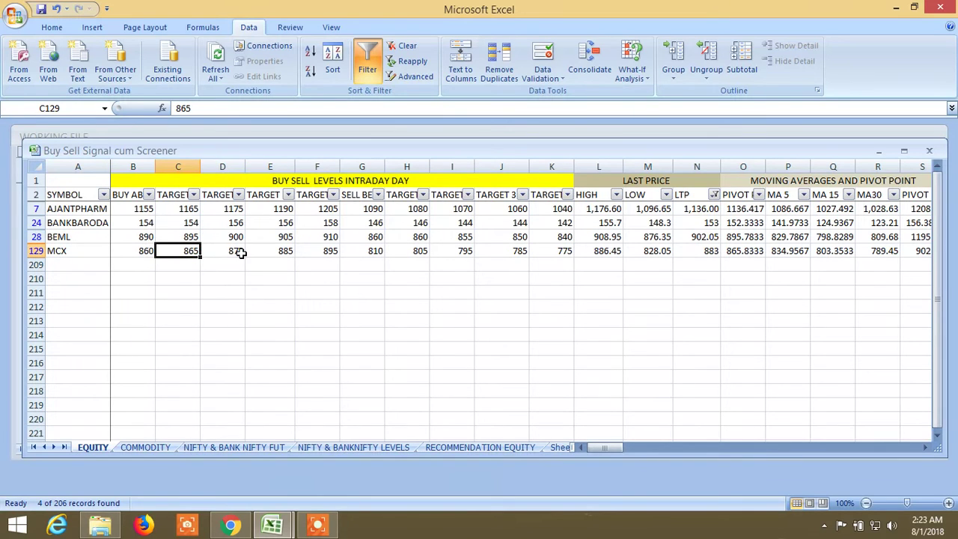
pyautogui.click(240, 253)
# Compare the intraday buy-above levels of BEML and MCX, and check BEML's first two buy targets
pyautogui.click(147, 236)
pyautogui.click(147, 251)
pyautogui.click(135, 237)
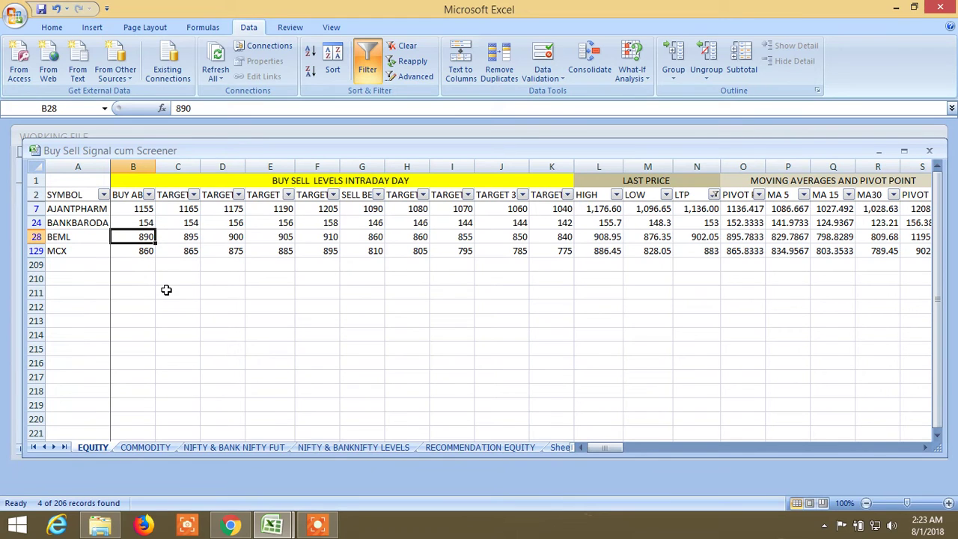
pyautogui.click(188, 238)
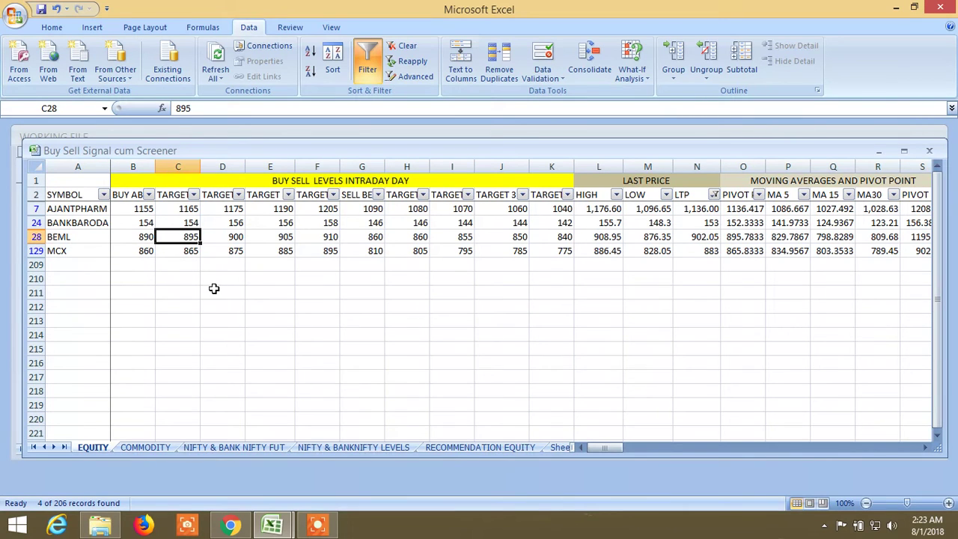
pyautogui.click(232, 237)
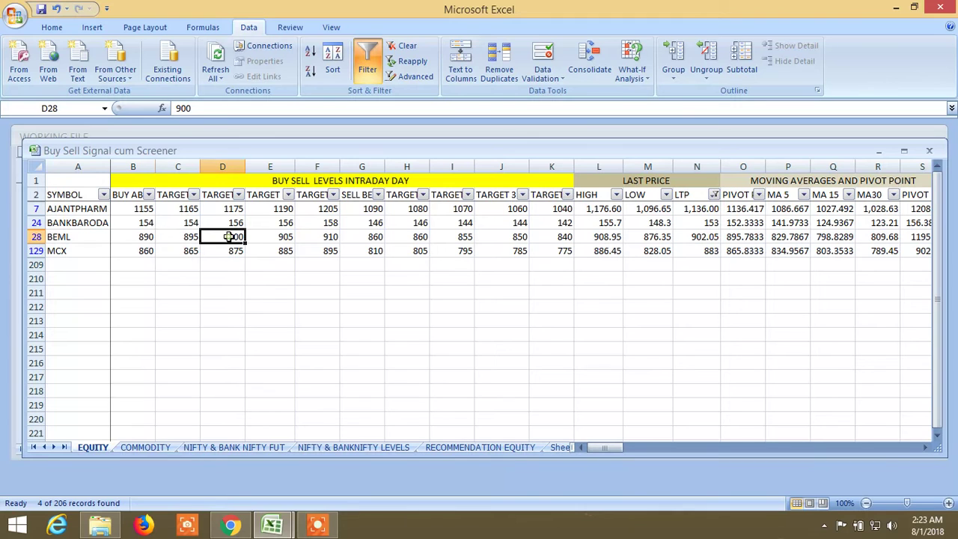
pyautogui.click(150, 240)
pyautogui.click(150, 251)
pyautogui.click(150, 238)
pyautogui.click(178, 238)
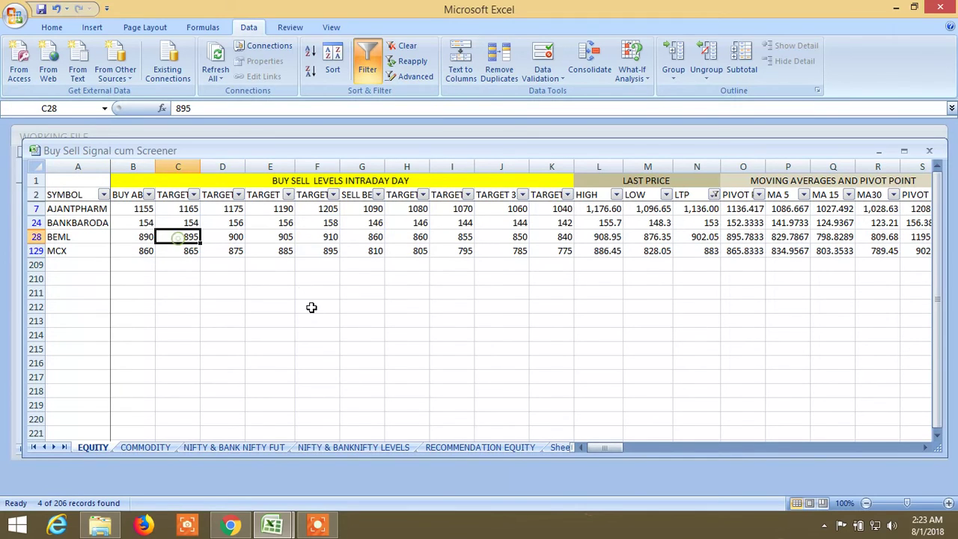